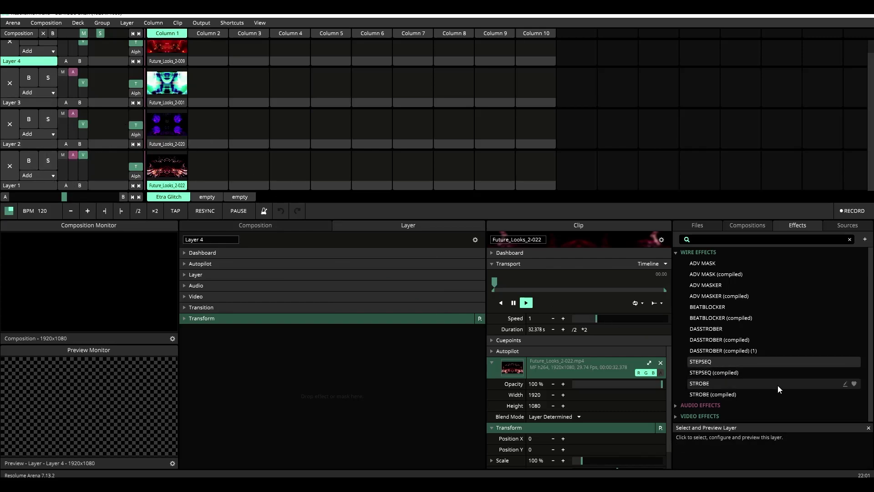
Add the STEPSEQ wire effect to Layer 4 and launch its Future_Looks_2-009 clip
left_click(712, 362)
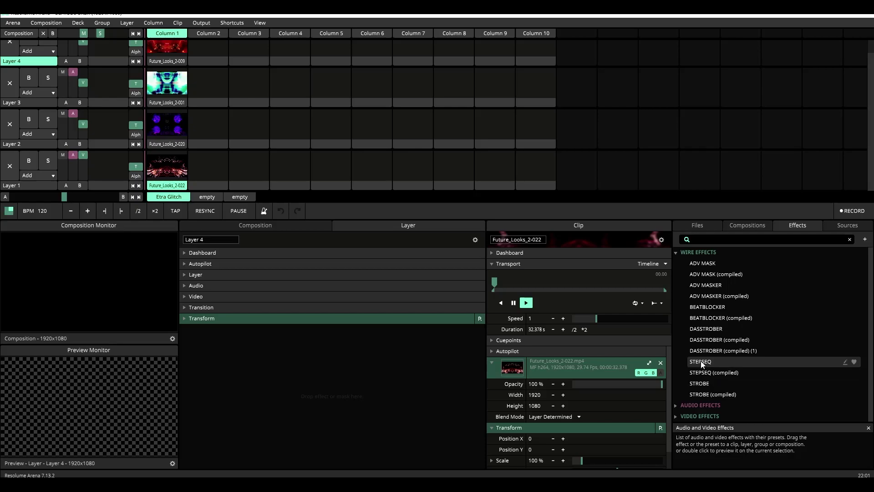
left_click_drag(304, 360, 303, 359)
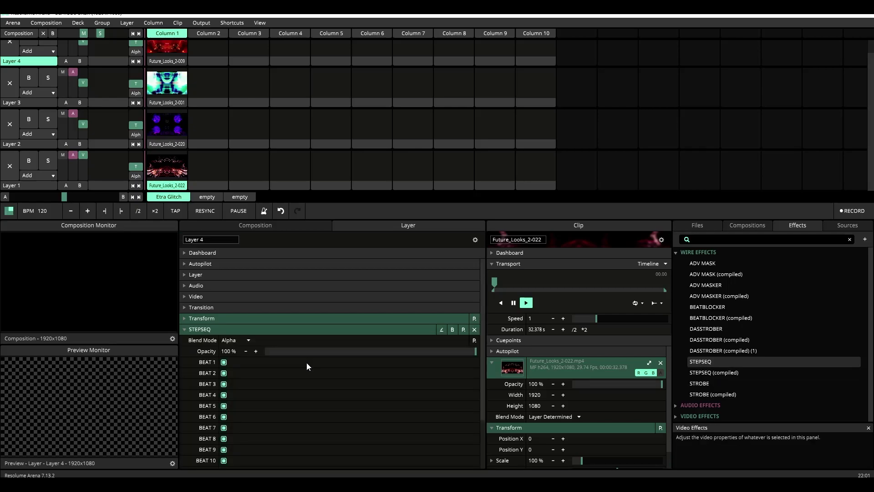
left_click(171, 48)
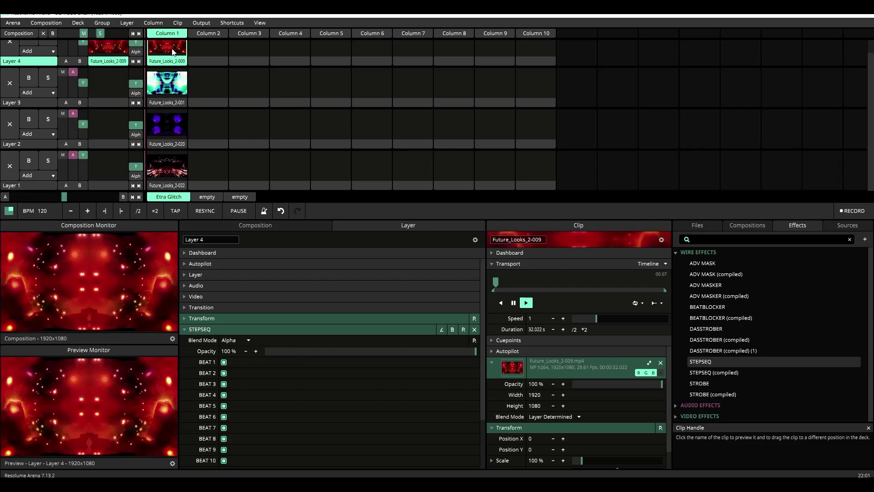
Turn off beats 5 to 16 in Layer 4's STEPSEQ effect, keeping only beats 1 to 4 enabled
scroll(309, 396, "down", 3)
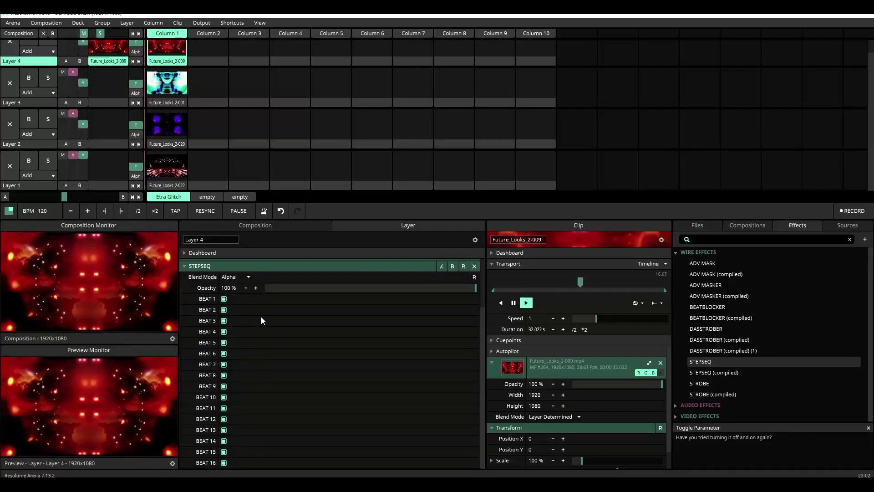
left_click(224, 299)
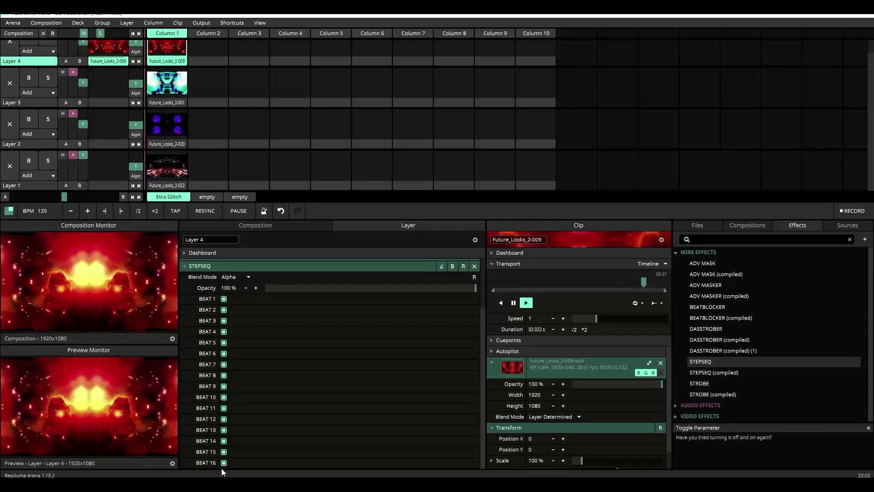
left_click(223, 342)
left_click(224, 353)
left_click(223, 364)
left_click(223, 376)
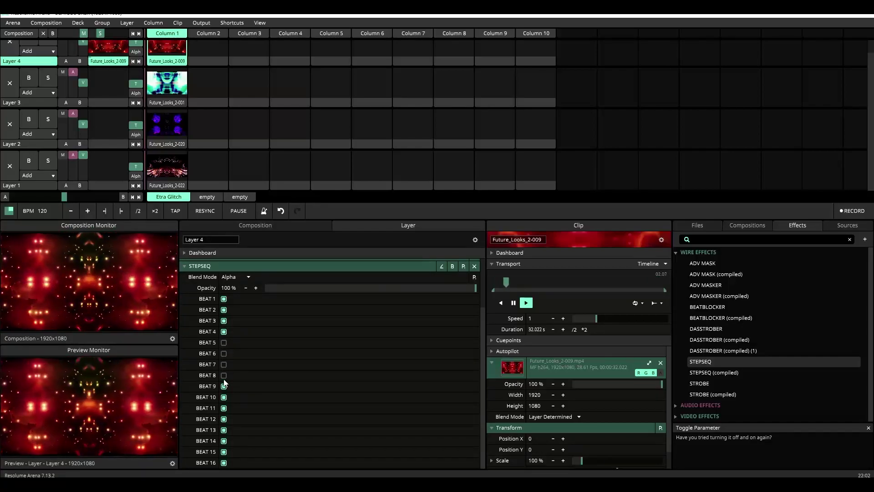
left_click(224, 386)
left_click(224, 408)
left_click(223, 419)
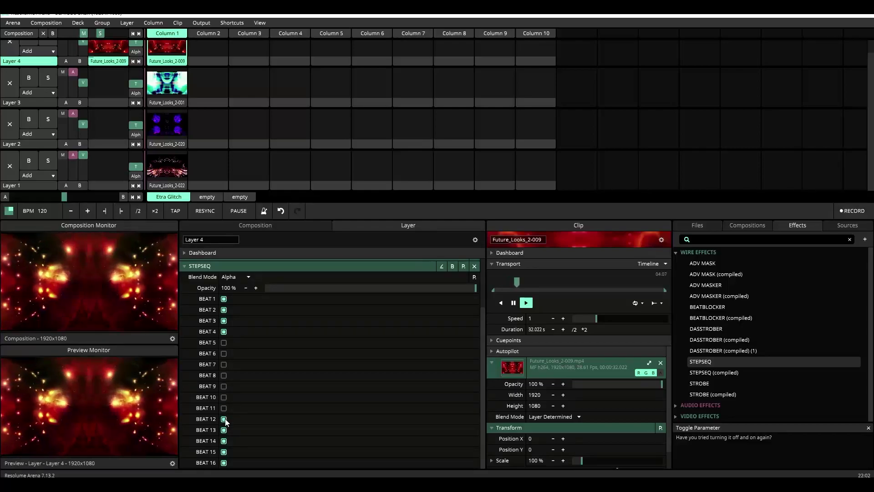
left_click(223, 440)
left_click(223, 452)
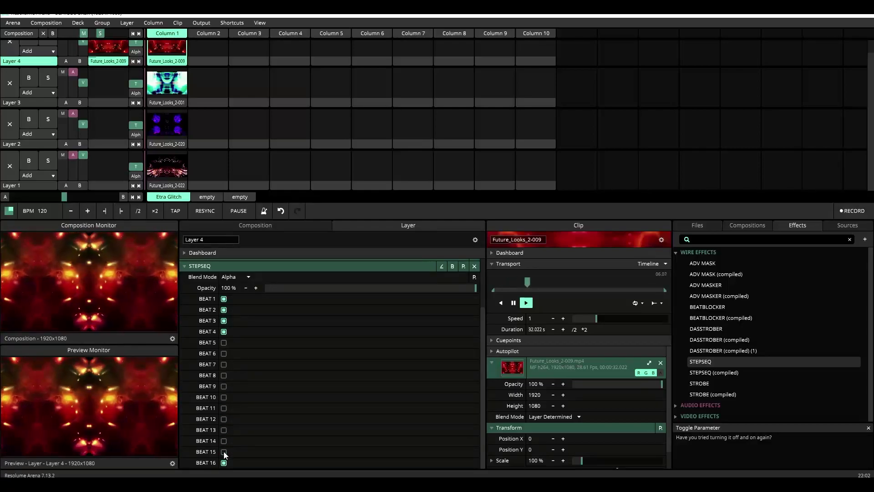
left_click(224, 462)
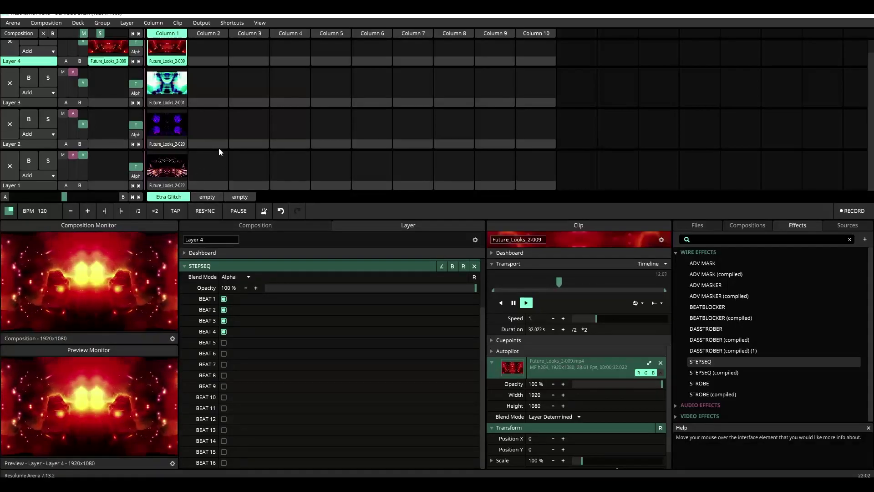
Launch the Future_Looks_2-001 clip on Layer 3 and add the STEPSEQ effect to that layer
left_click(161, 85)
left_click(46, 103)
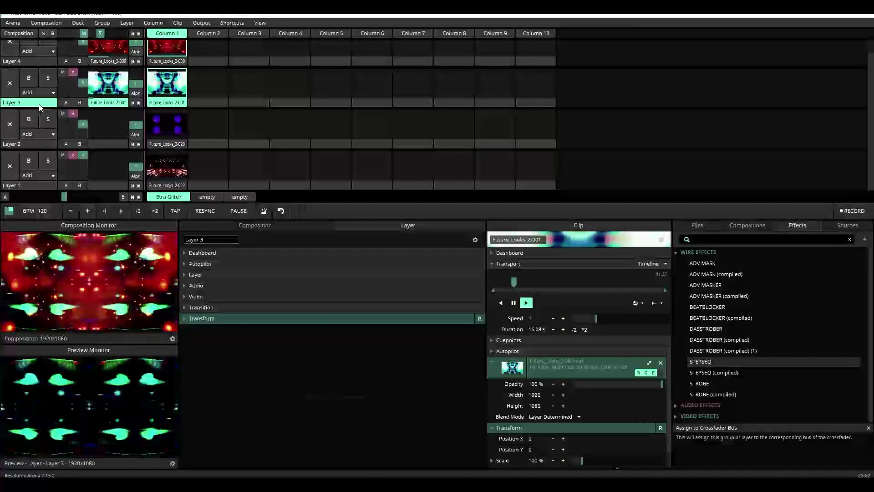
left_click_drag(699, 361, 346, 343)
Turn off beats 1 to 4 and 9 to 16 in Layer 3's STEPSEQ effect, keeping only beats 5 to 8 enabled
left_click(224, 299)
left_click(223, 310)
left_click(223, 321)
left_click(223, 331)
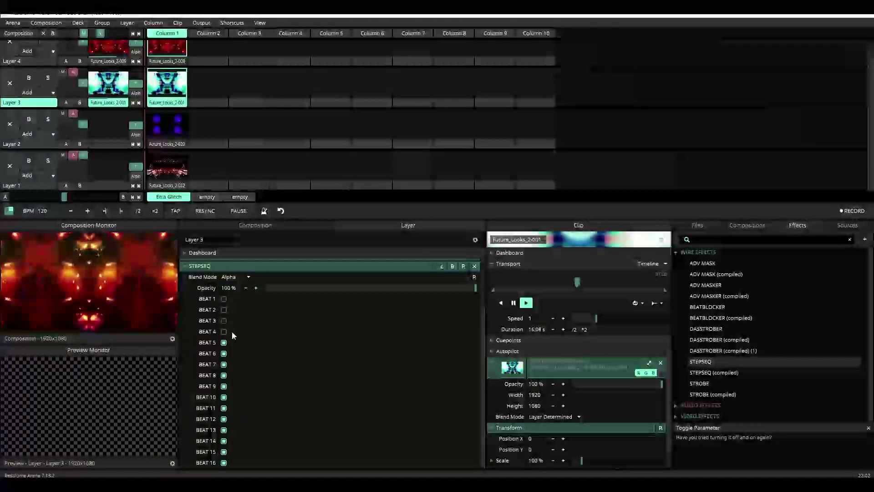
left_click(224, 386)
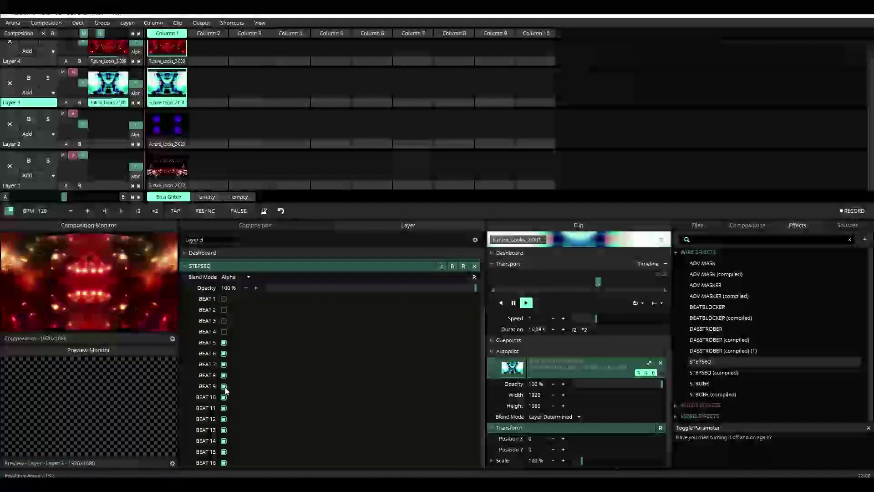
left_click(224, 397)
left_click(223, 408)
left_click(223, 419)
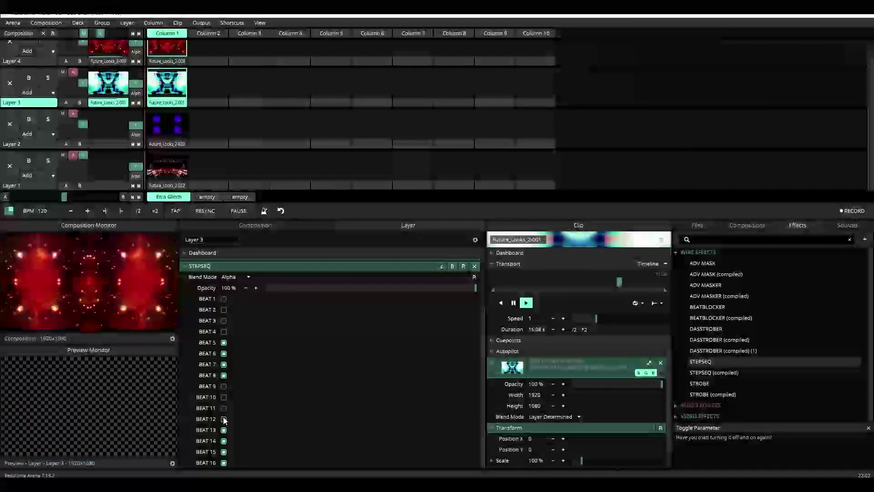
left_click(224, 430)
left_click(224, 440)
left_click(223, 451)
left_click(224, 463)
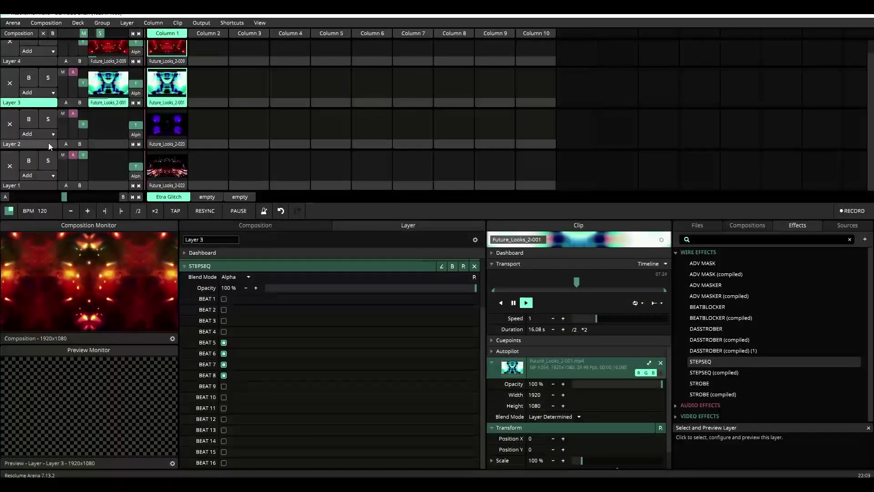
Add the STEPSEQ effect to Layer 2 and turn off its beats 1 to 8
left_click(48, 145)
left_click_drag(703, 361, 300, 319)
left_click(224, 362)
left_click(223, 373)
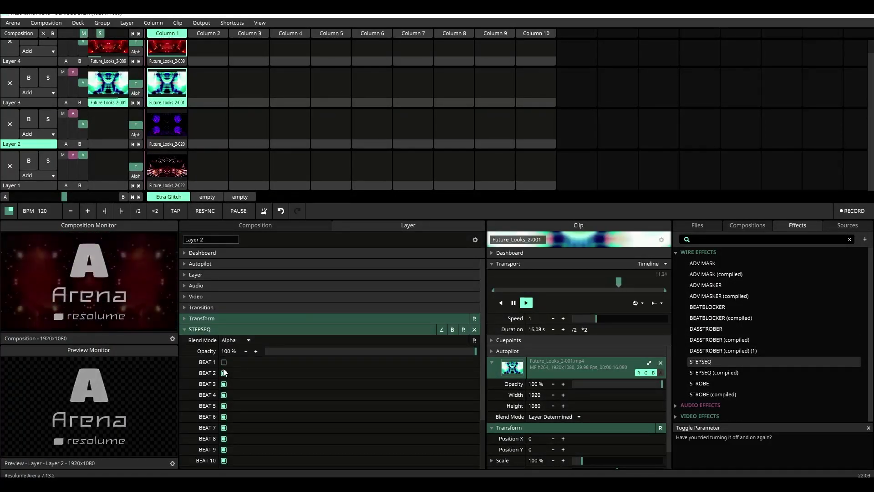
left_click(224, 384)
left_click(223, 395)
left_click(223, 406)
left_click(224, 416)
left_click(224, 428)
left_click(224, 438)
Turn off beats 13 to 16 in Layer 2's STEPSEQ effect and launch the layer's Future_Looks_2-020 clip
scroll(231, 381, "down", 2)
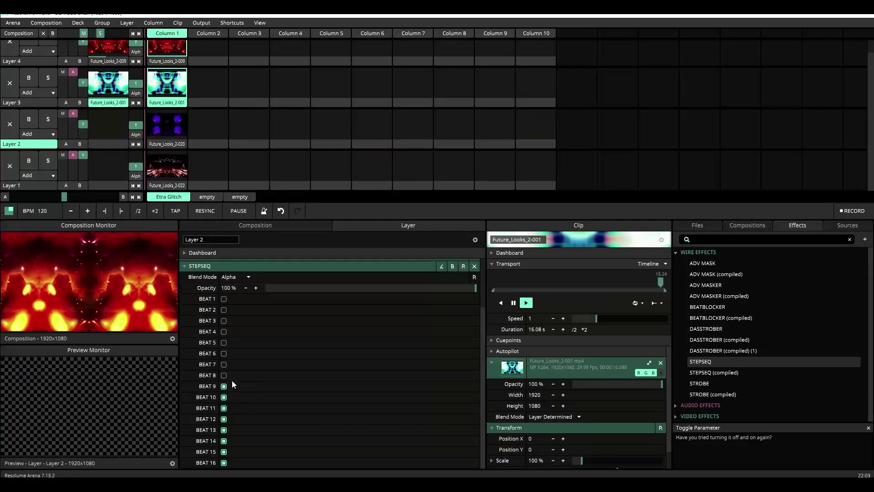
left_click(225, 463)
left_click(225, 452)
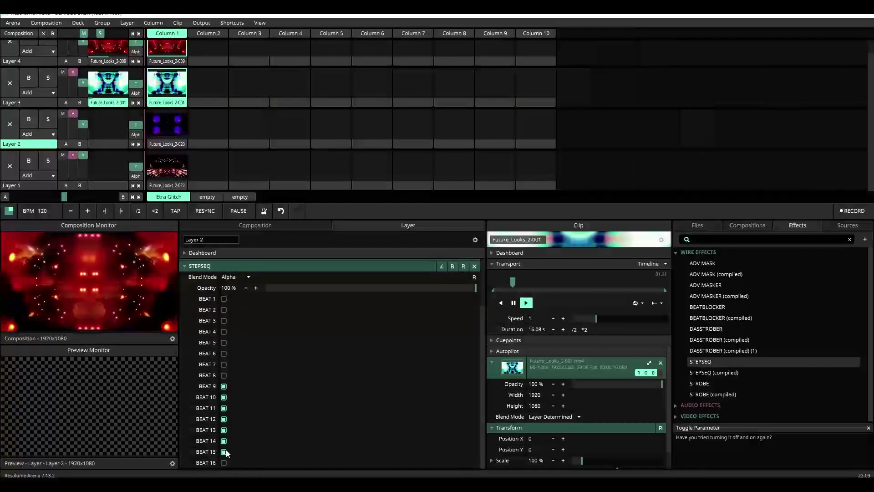
left_click(225, 441)
left_click(225, 429)
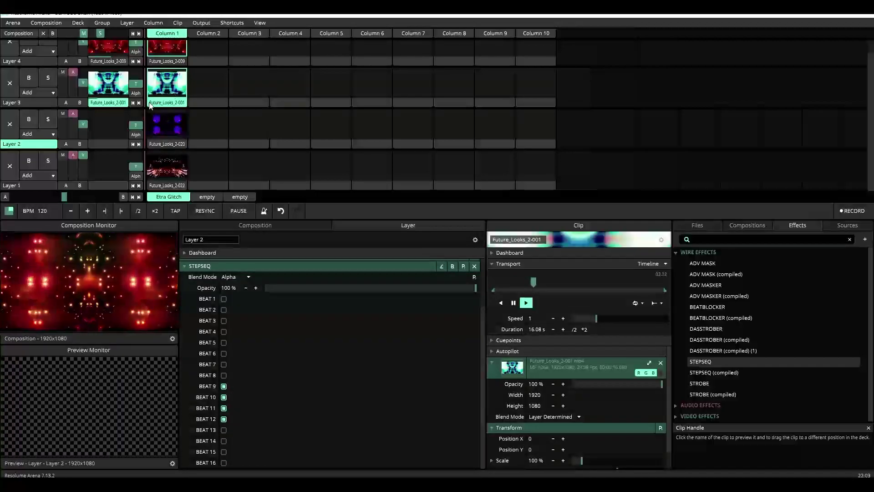
left_click(171, 121)
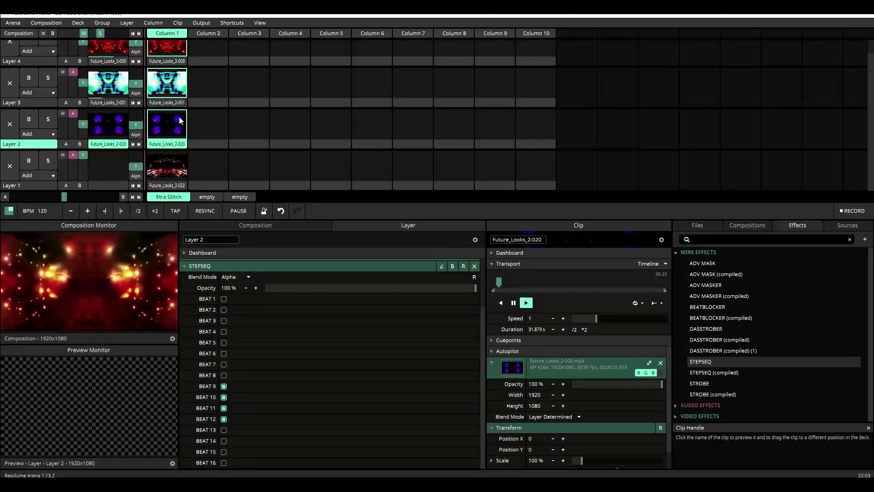
Add the STEPSEQ effect to Layer 1 and launch its Future_Looks_2-022 clip
left_click(32, 185)
left_click_drag(701, 361, 258, 394)
left_click(159, 171)
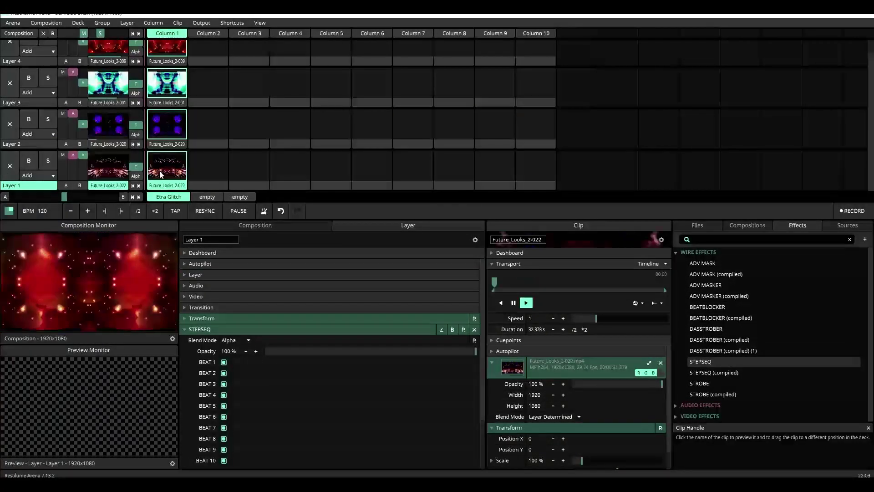
Turn off beats 1 to 12 in Layer 1's STEPSEQ effect, keeping only beats 13 to 16 enabled
scroll(301, 402, "down", 3)
left_click(224, 298)
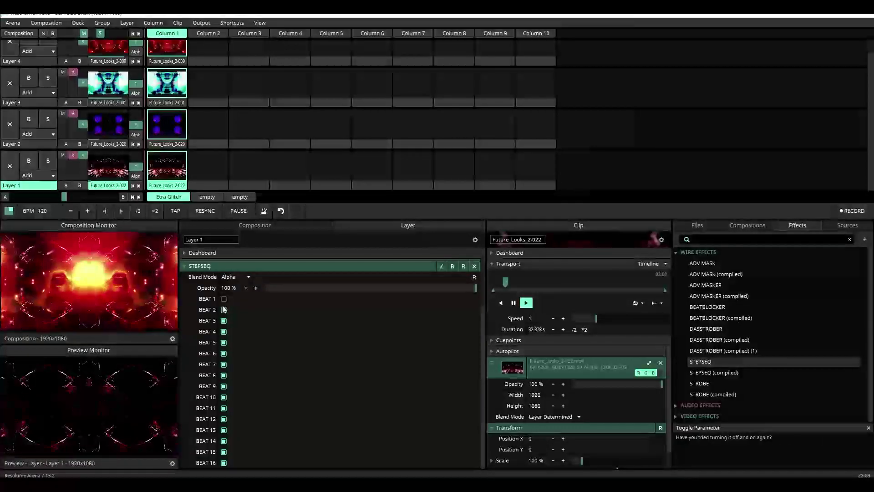
left_click(224, 309)
left_click(223, 320)
left_click(224, 331)
left_click(224, 343)
left_click(223, 354)
left_click(224, 365)
left_click(223, 376)
left_click(223, 386)
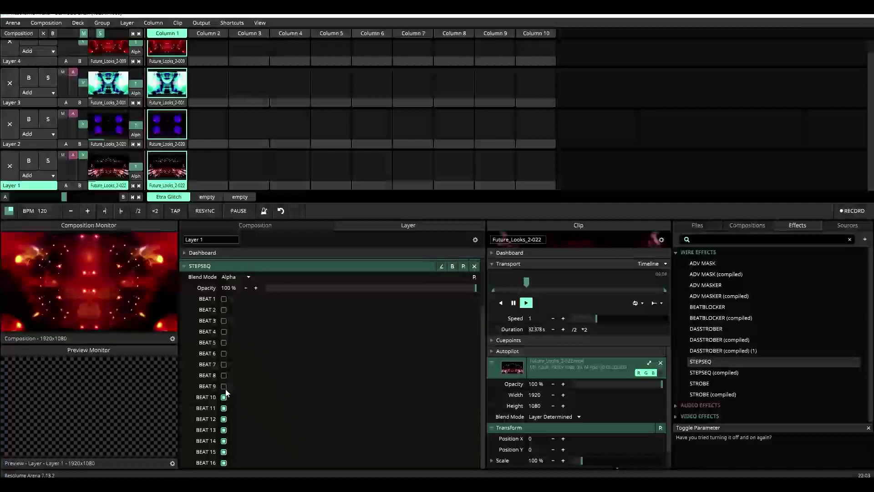
left_click(223, 397)
left_click(223, 408)
left_click(223, 419)
left_click(223, 430)
left_click(223, 429)
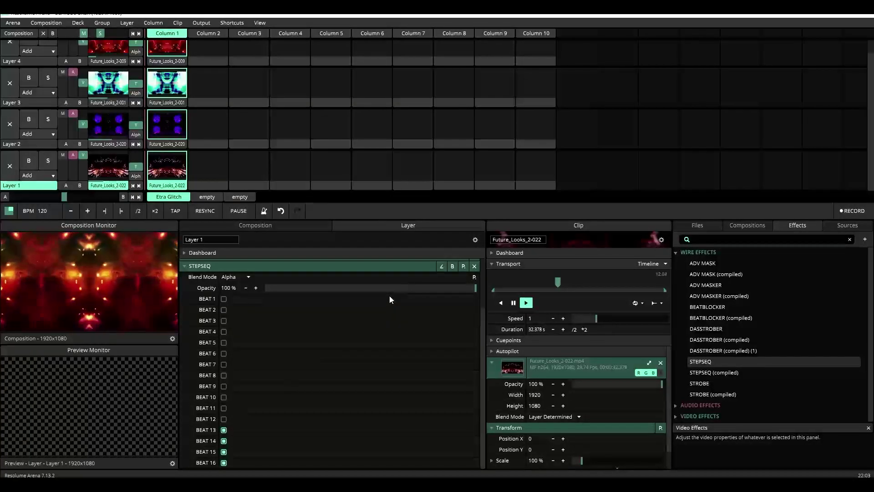